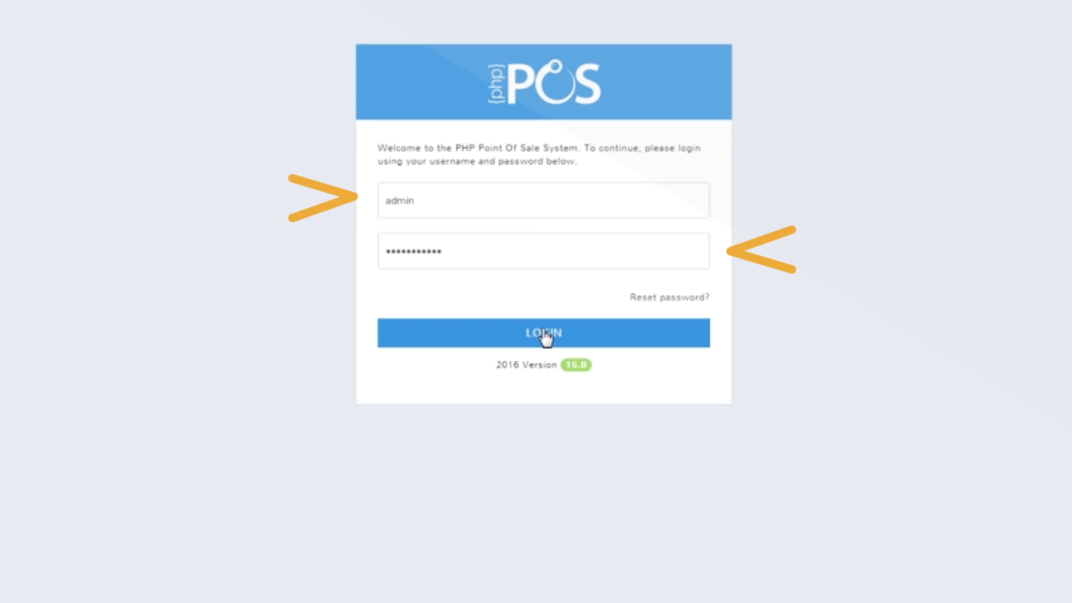
Sign in and view the dashboard sales chart by month, then by week
left_click(545, 337)
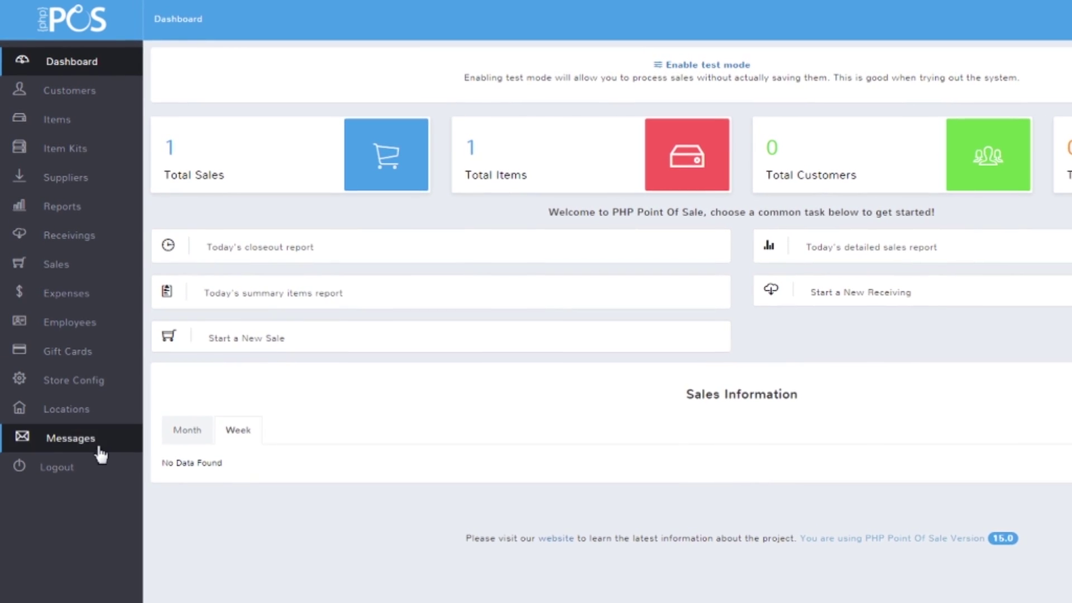
left_click(192, 443)
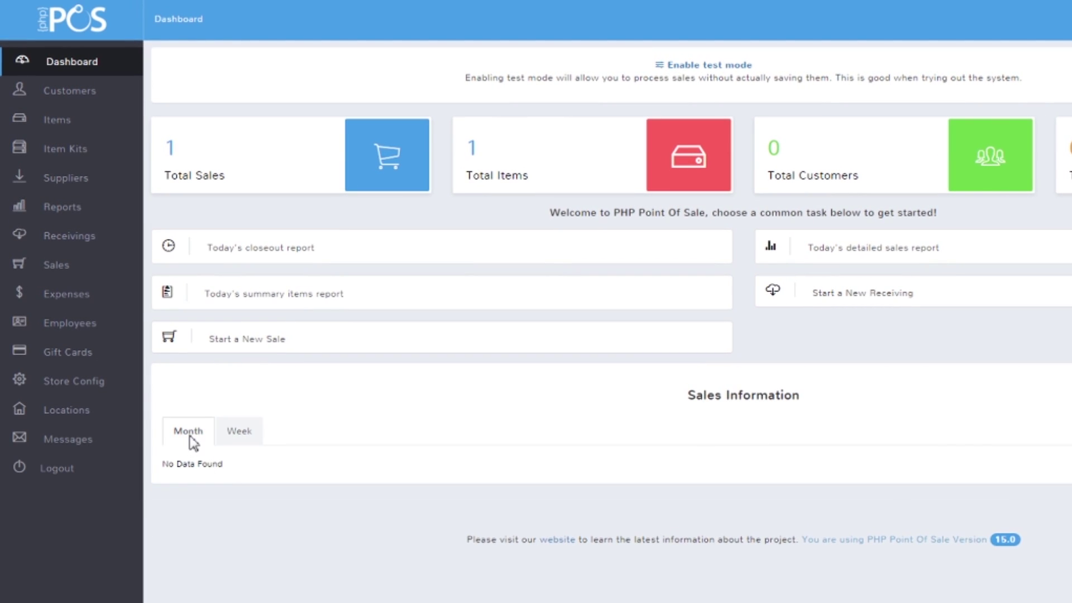
left_click(232, 438)
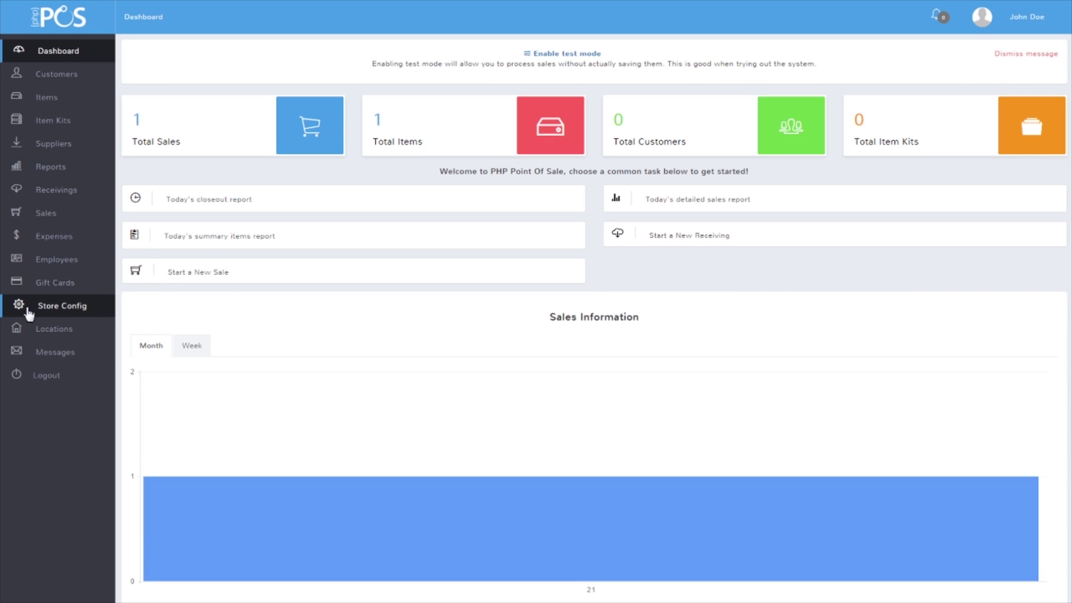
left_click(89, 313)
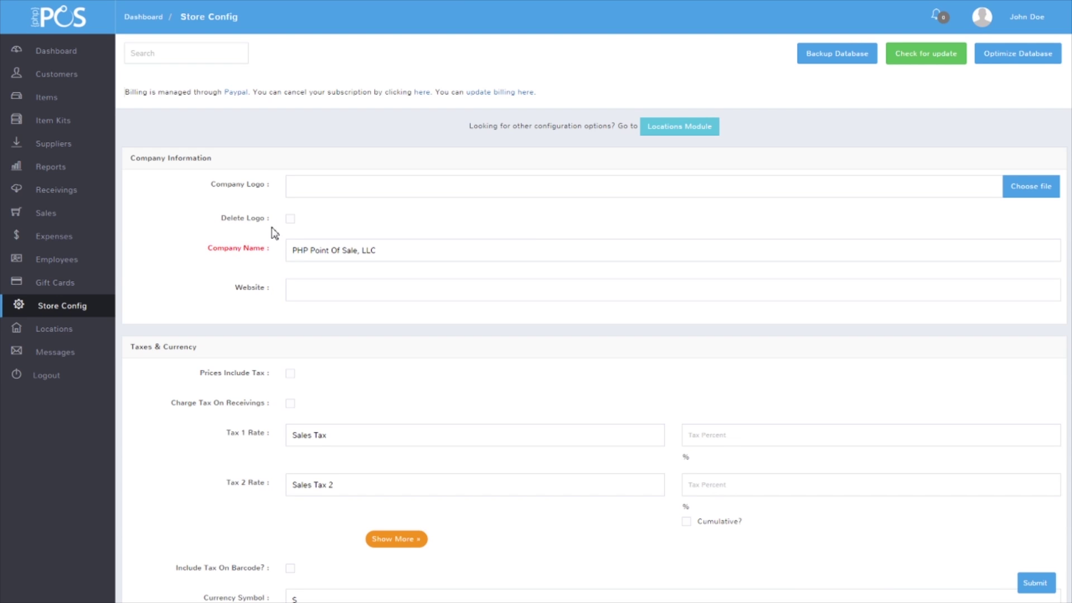
scroll(235, 363, "down", 5)
scroll(240, 369, "down", 1)
scroll(240, 368, "down", 3)
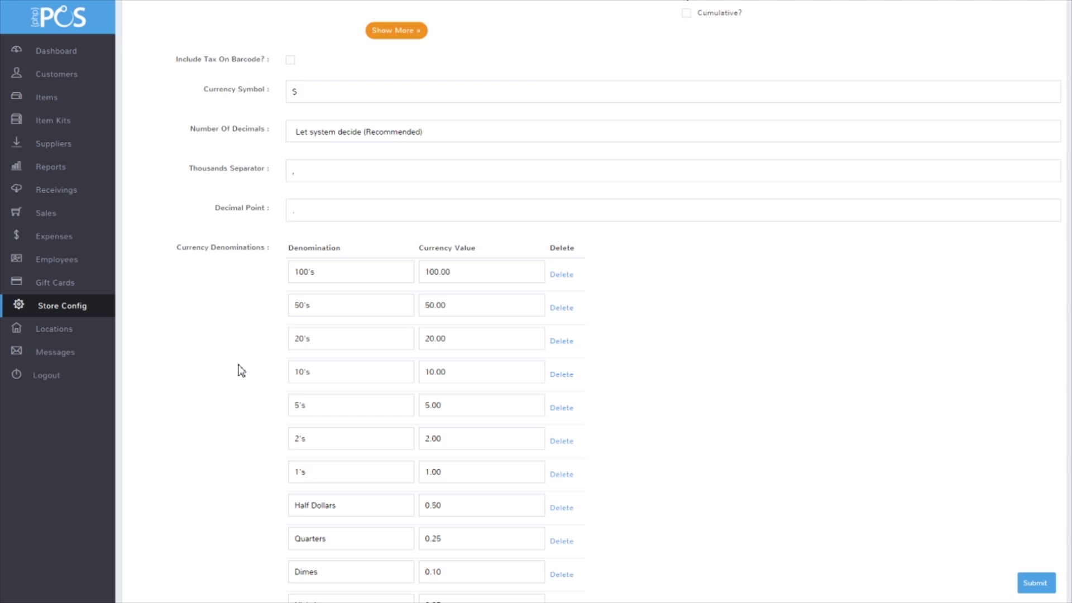
scroll(240, 367, "down", 4)
scroll(241, 369, "down", 5)
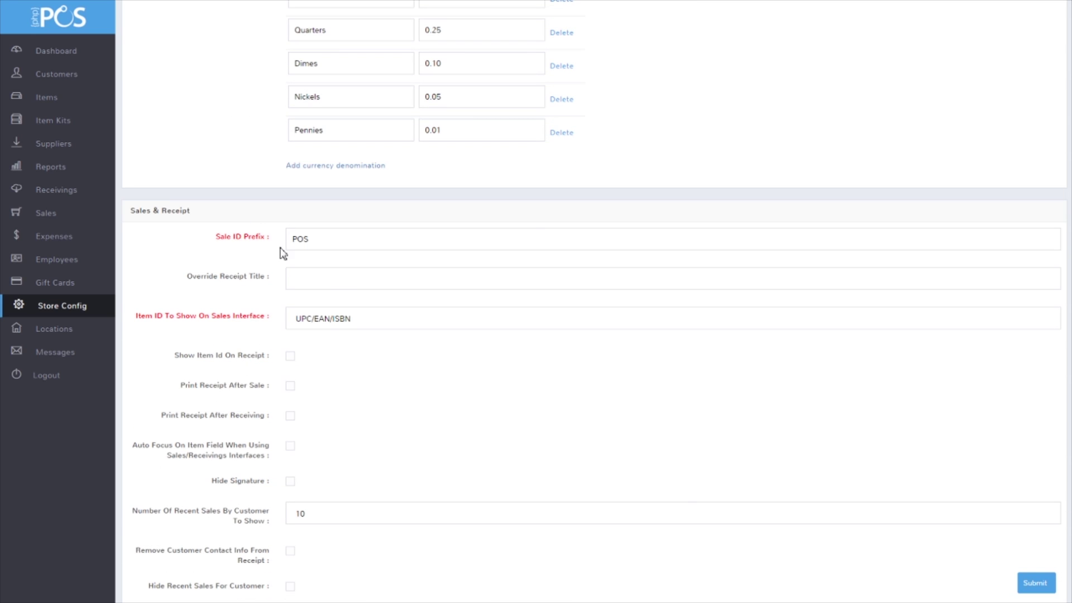
scroll(223, 285, "up", 15)
left_click(409, 250)
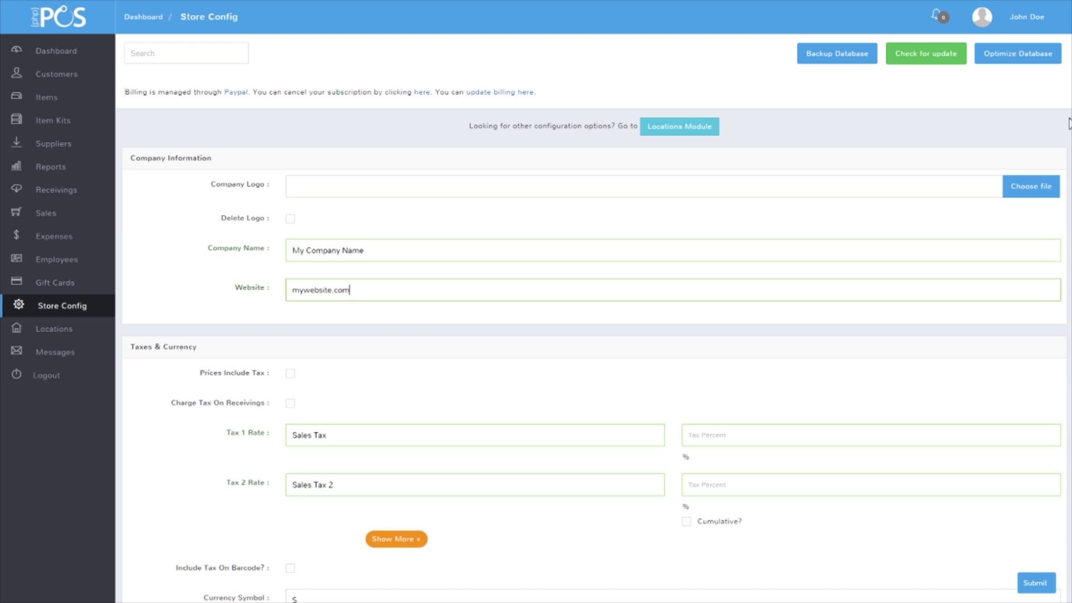
scroll(1060, 222, "down", 10)
scroll(1060, 222, "down", 10)
scroll(1059, 222, "down", 5)
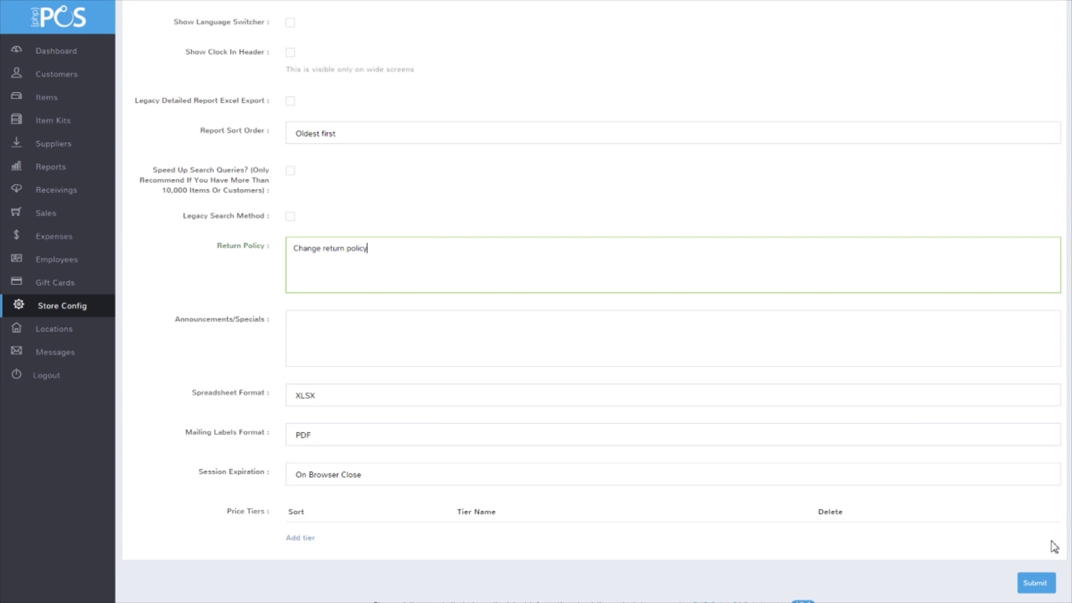
scroll(1055, 390, "up", 10)
scroll(1054, 223, "up", 10)
scroll(1054, 83, "up", 5)
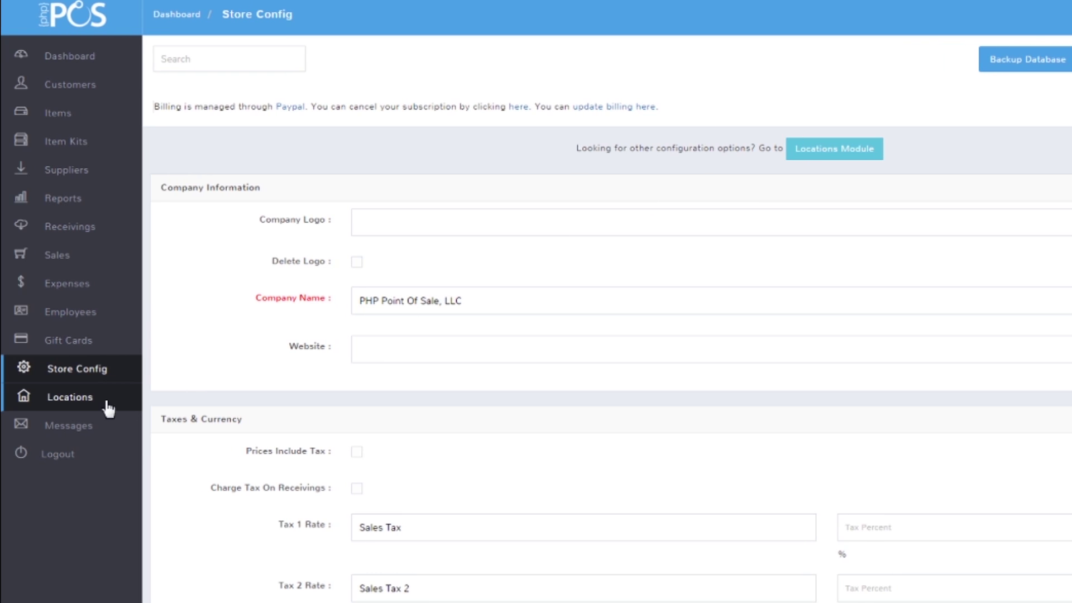
Open the Default location's update form and review its card processing and timezone settings
left_click(98, 334)
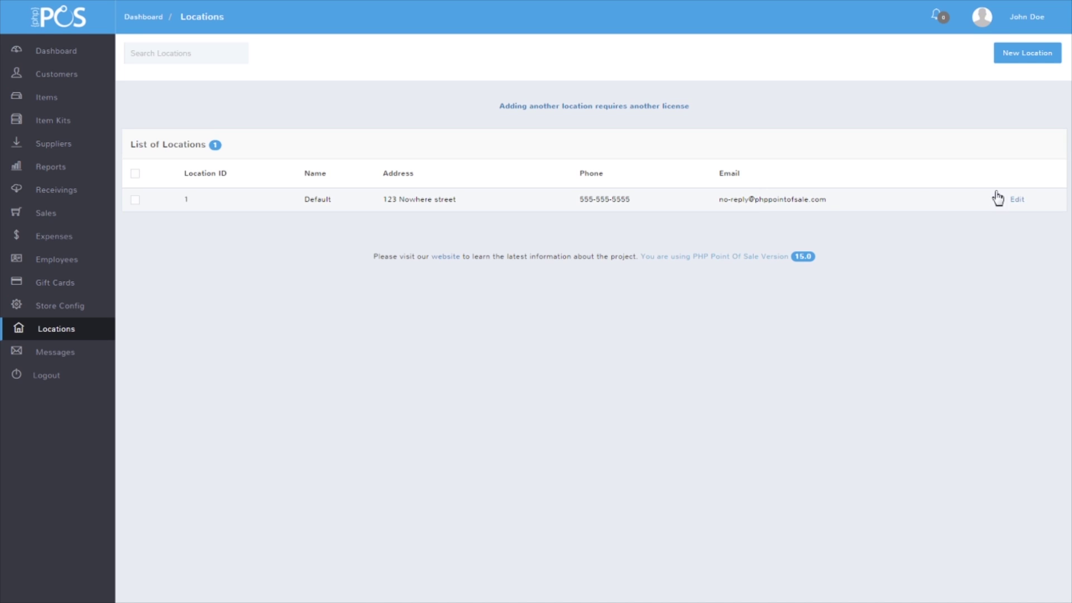
left_click(1017, 200)
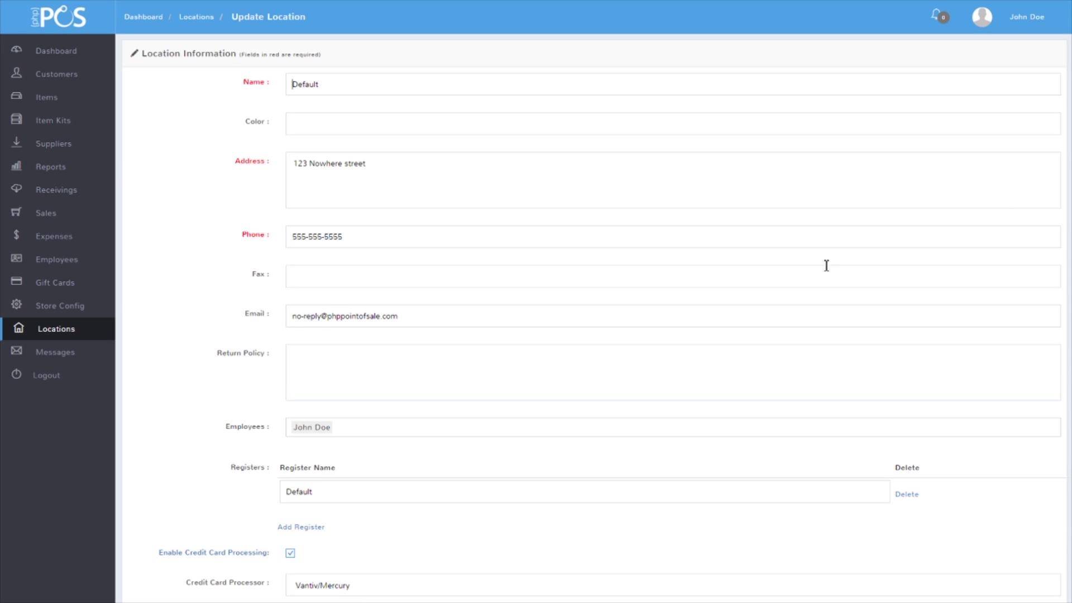
scroll(827, 266, "down", 7)
scroll(759, 306, "down", 3)
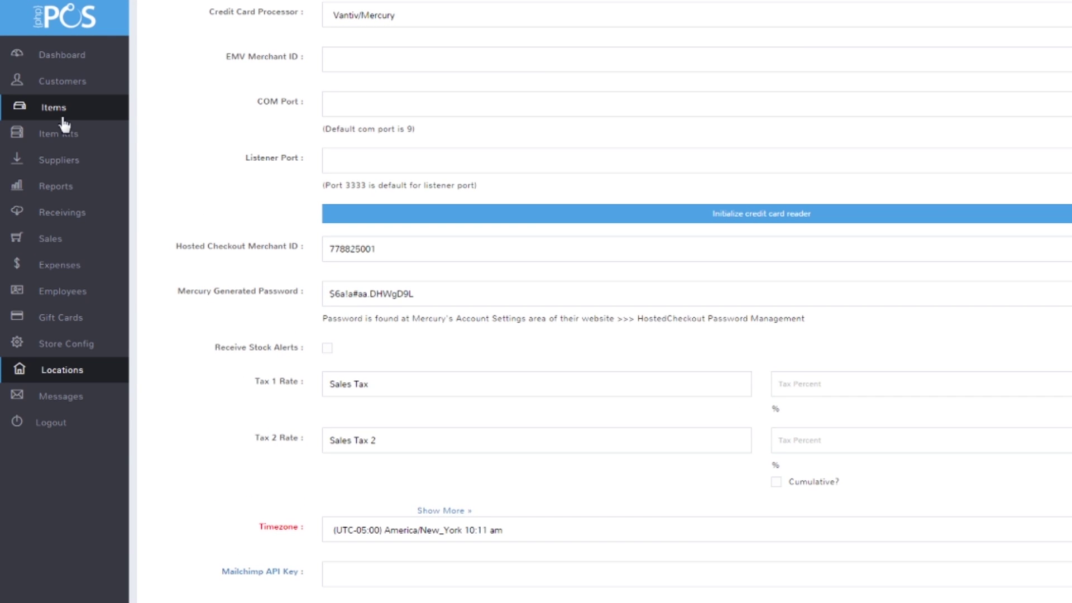
Look through the New Item form, then return to the items list holding only 'test'
left_click(64, 119)
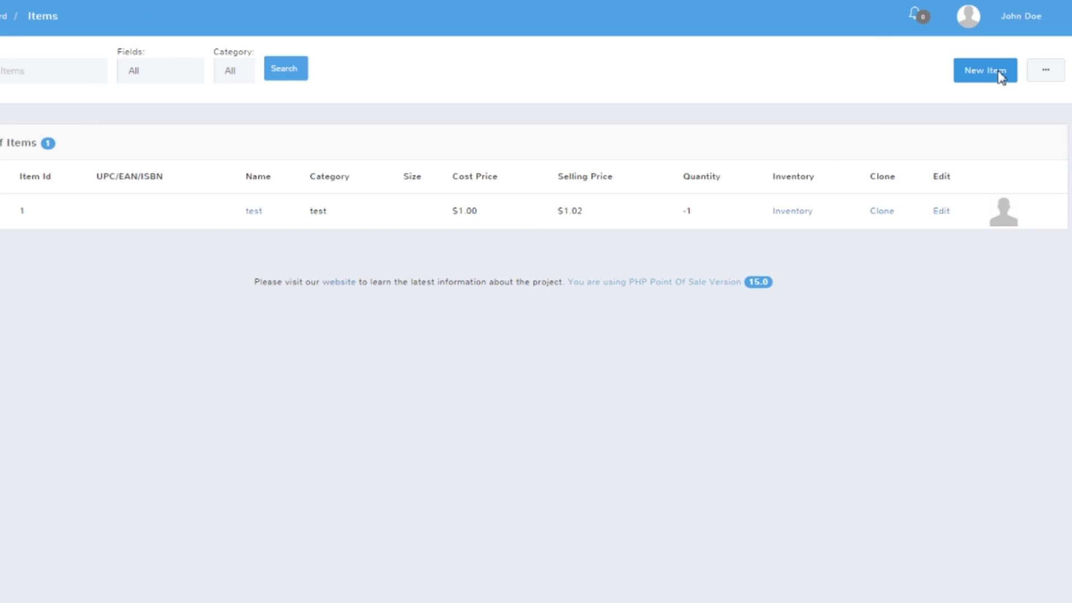
left_click(1000, 72)
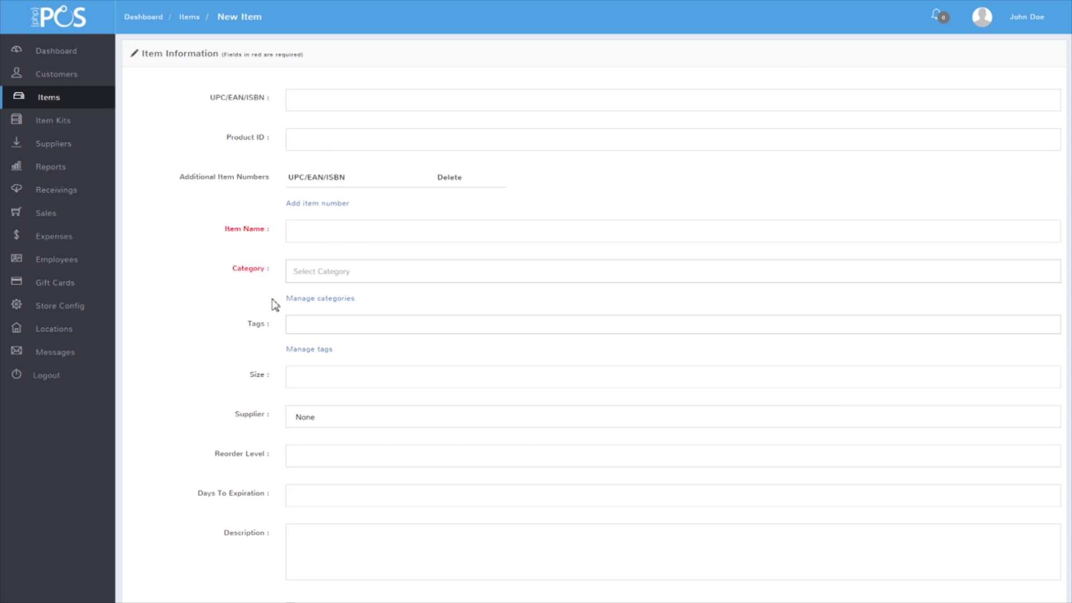
scroll(275, 304, "down", 2)
scroll(273, 302, "down", 5)
scroll(273, 301, "down", 3)
scroll(272, 300, "down", 4)
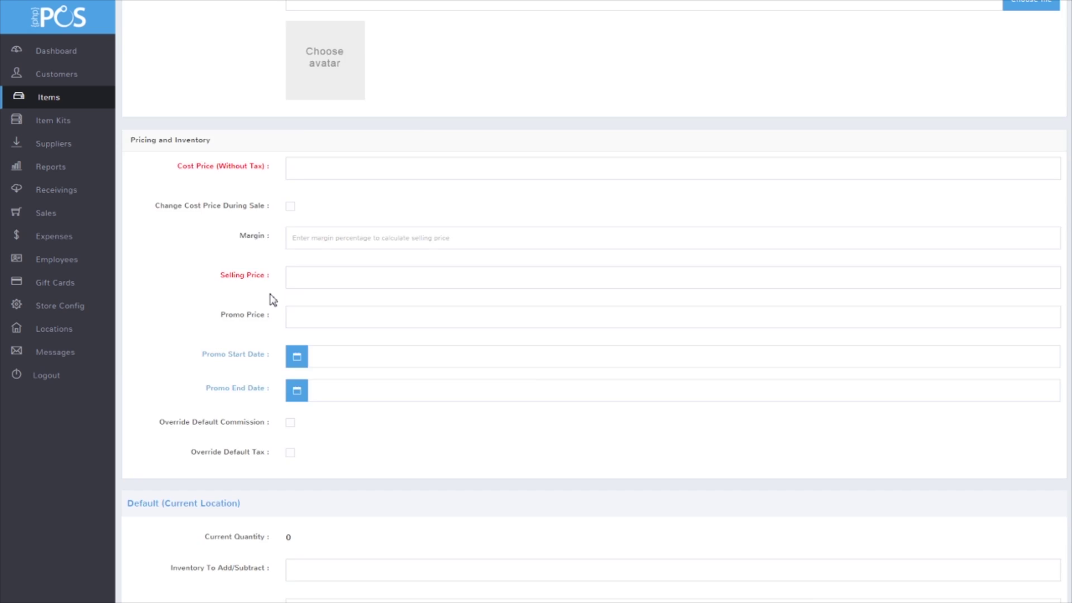
scroll(273, 299, "down", 2)
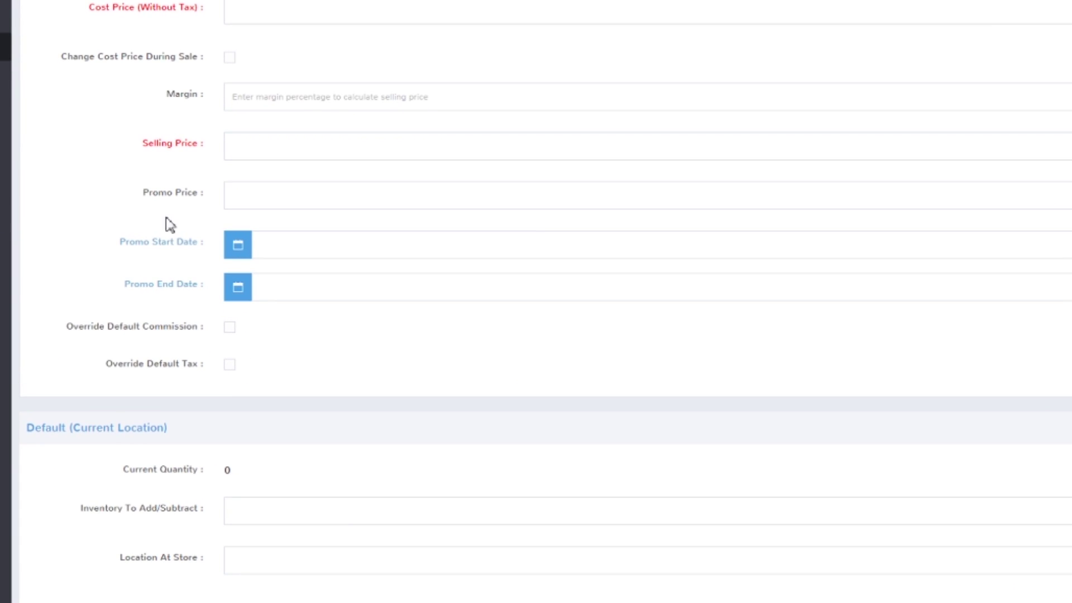
left_click(102, 102)
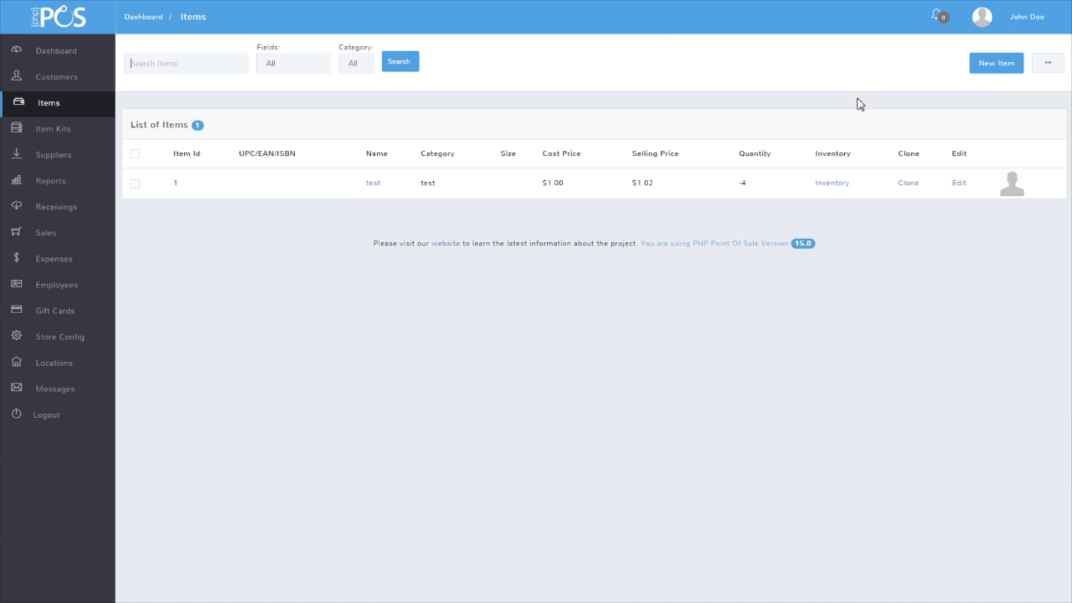
Save the Excel item import template into the MY SHOP Items folder, then start a new customer
left_click(1050, 68)
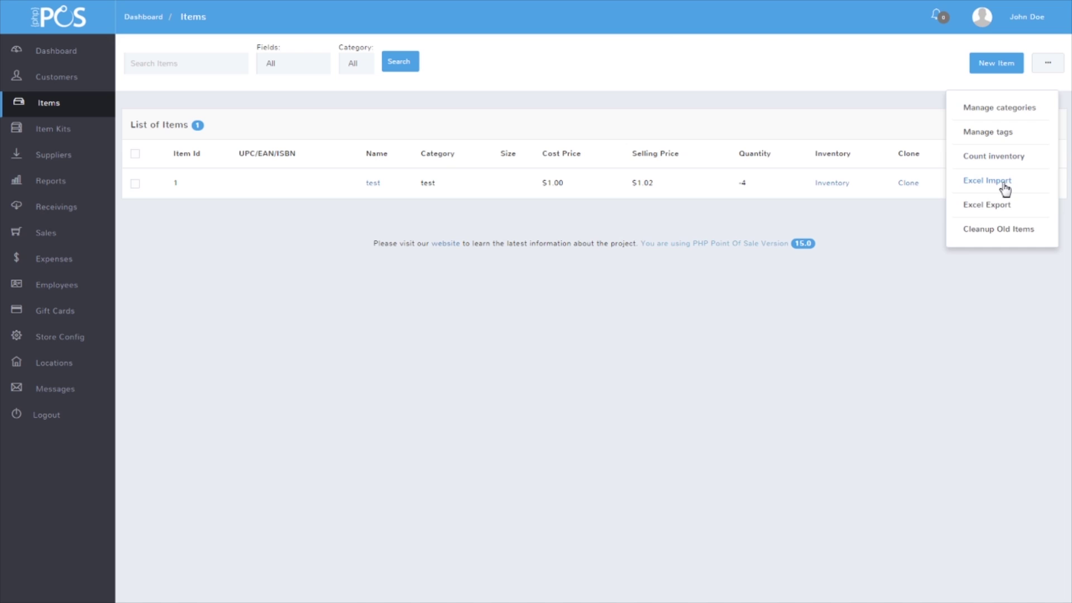
left_click(988, 180)
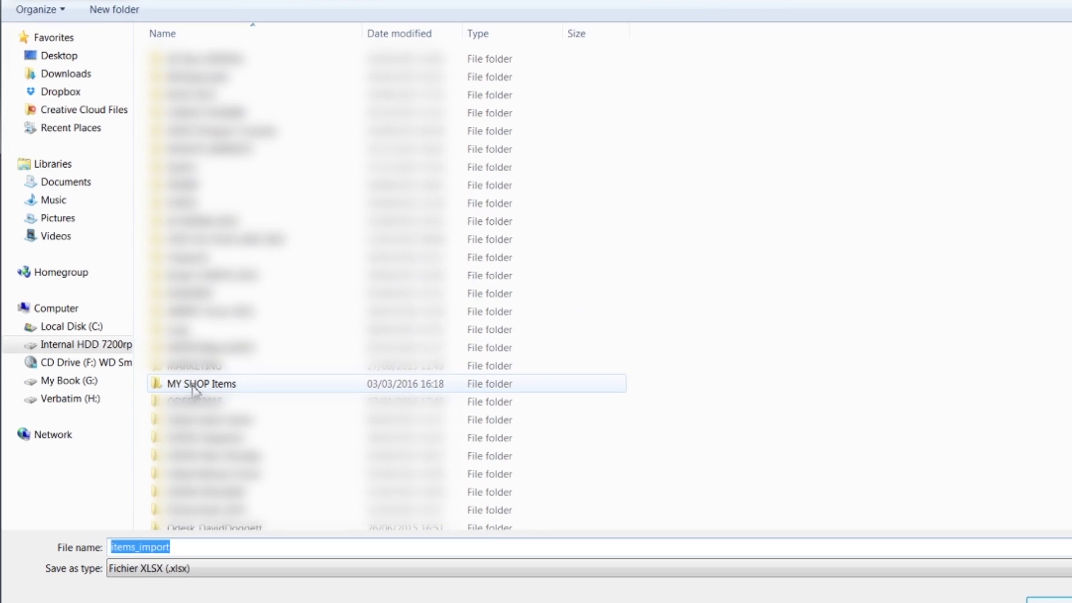
double_click(168, 371)
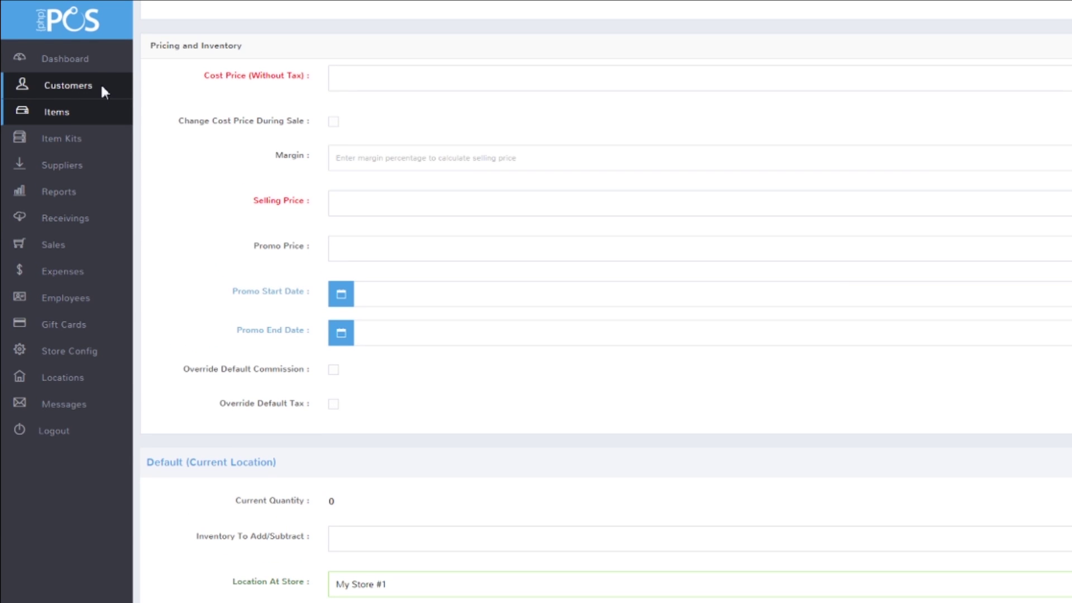
left_click(102, 89)
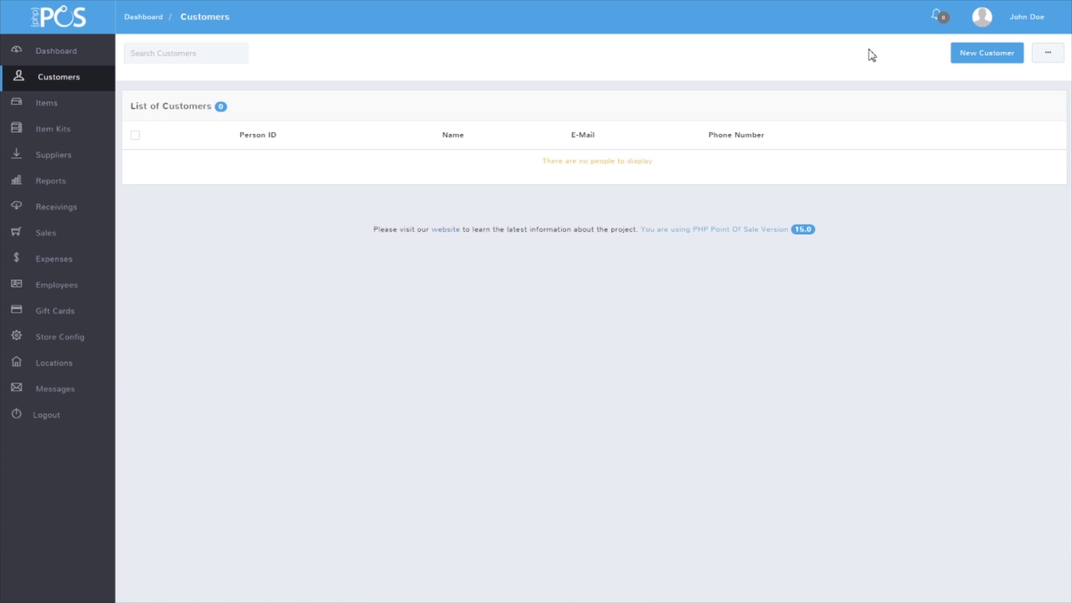
left_click(999, 60)
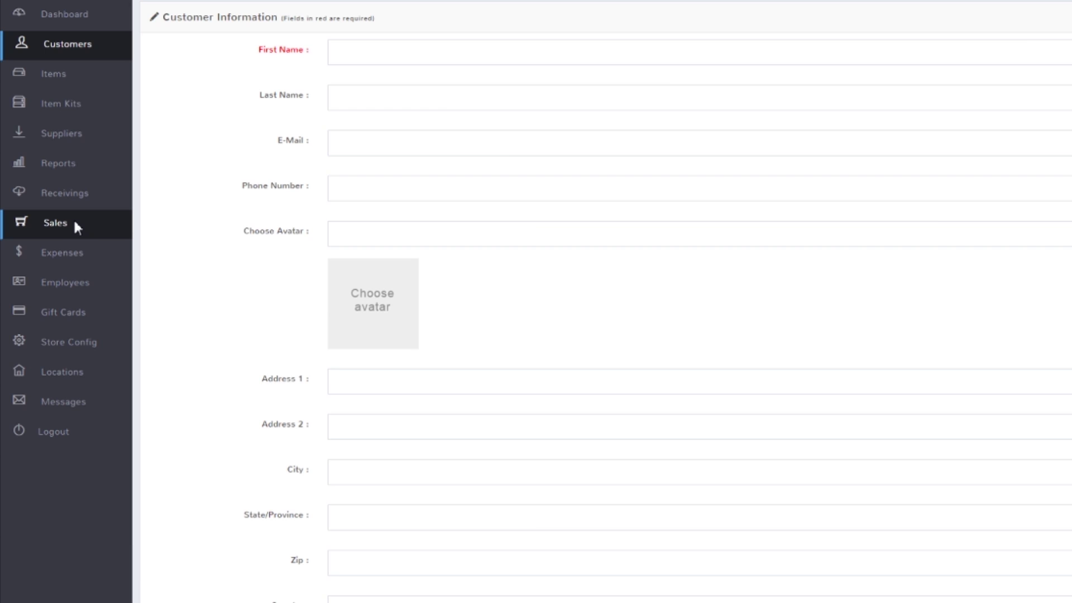
Search 'test' in the sales register and add the Test item to the cart
left_click(75, 222)
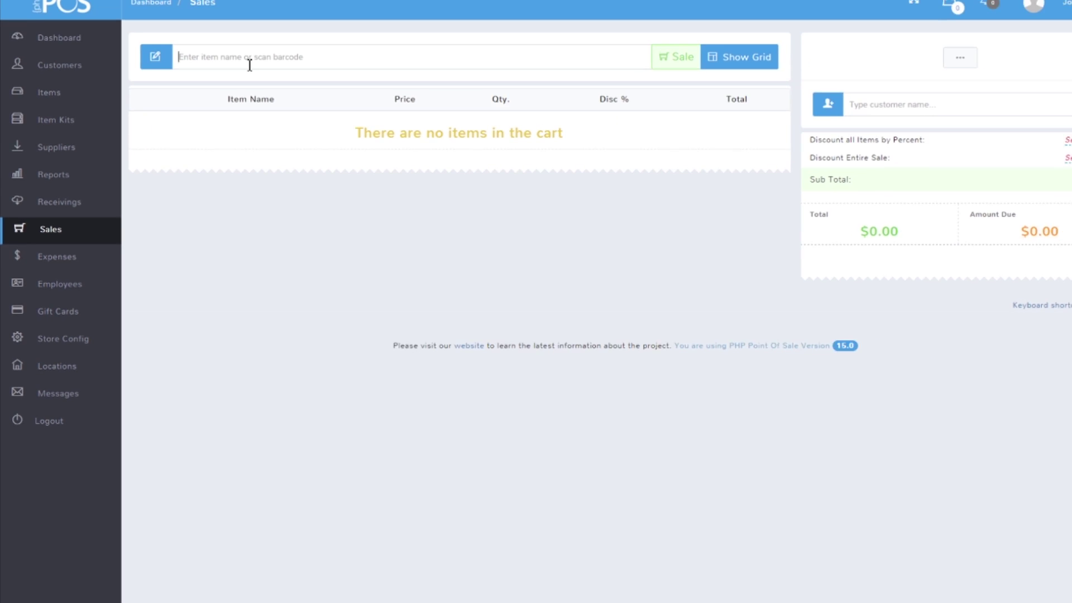
type("test")
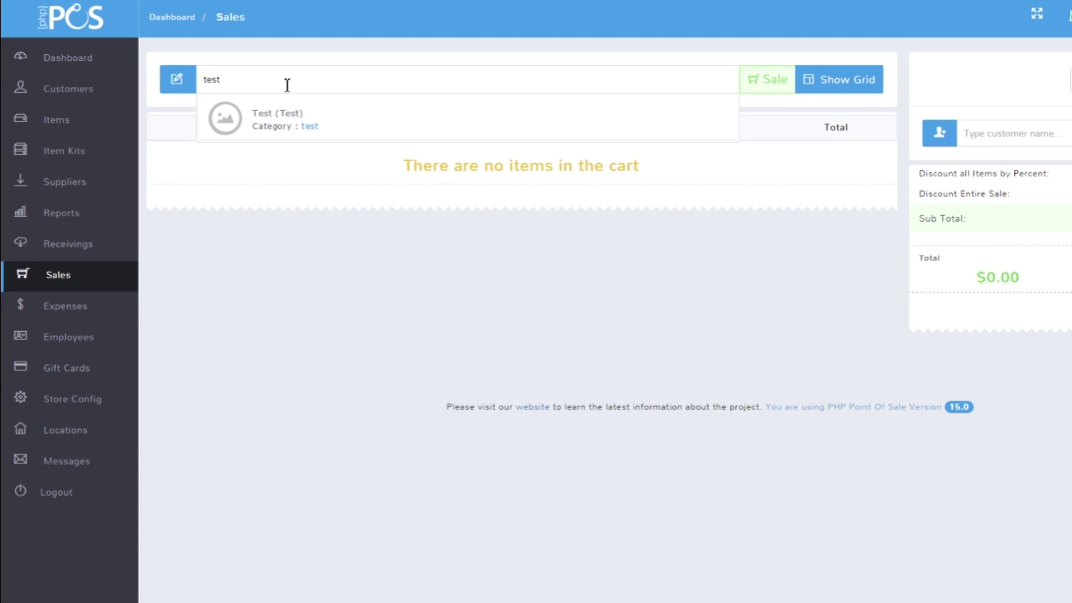
left_click(282, 117)
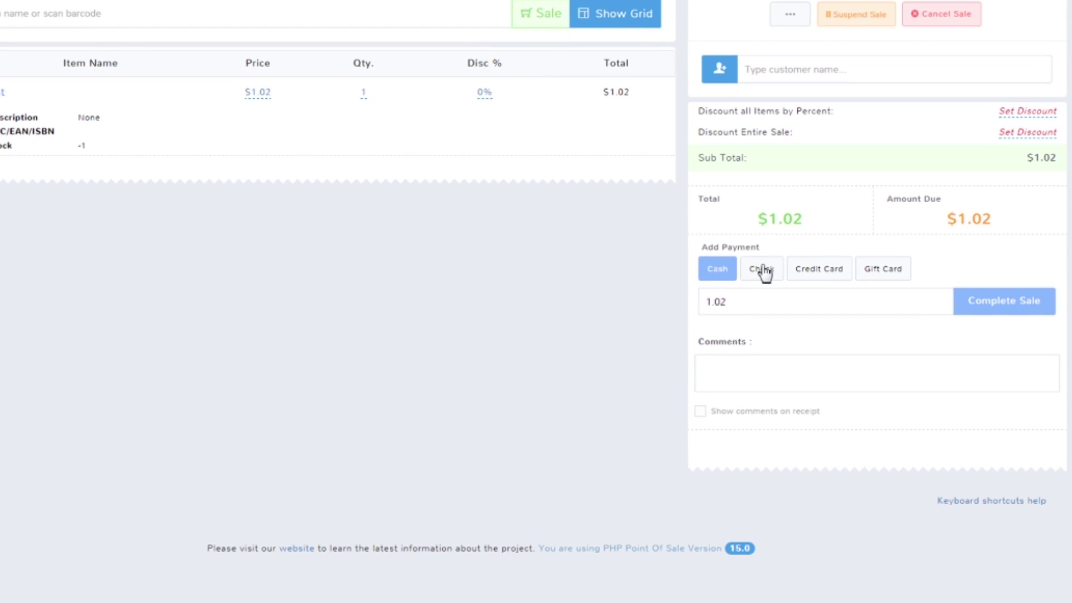
Pay the $1.02 total in cash and confirm the sale, producing receipt POS 4
left_click(821, 275)
left_click(866, 277)
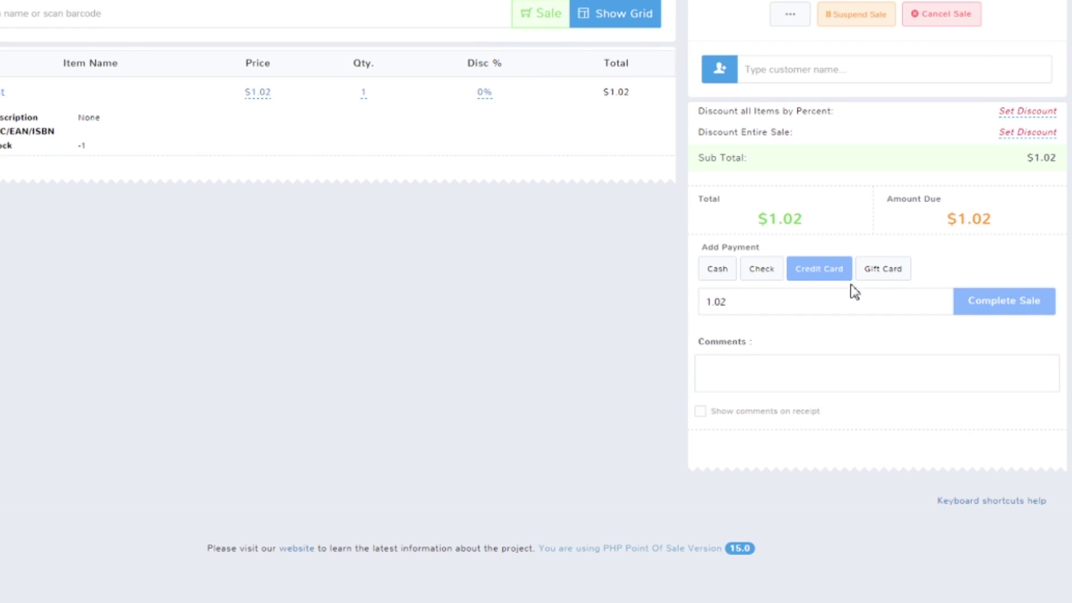
left_click(719, 275)
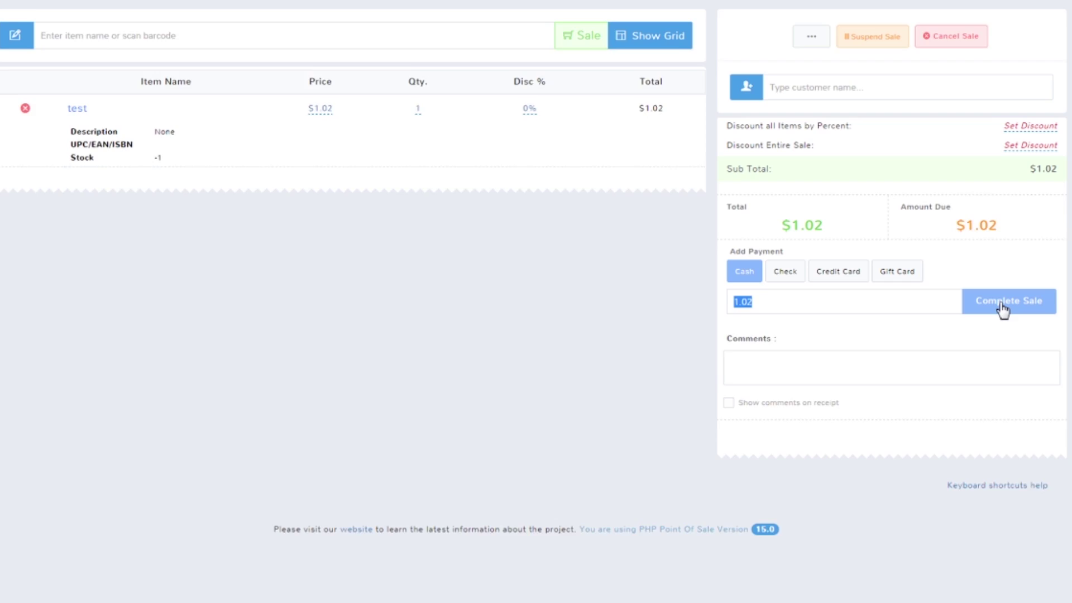
left_click(1016, 311)
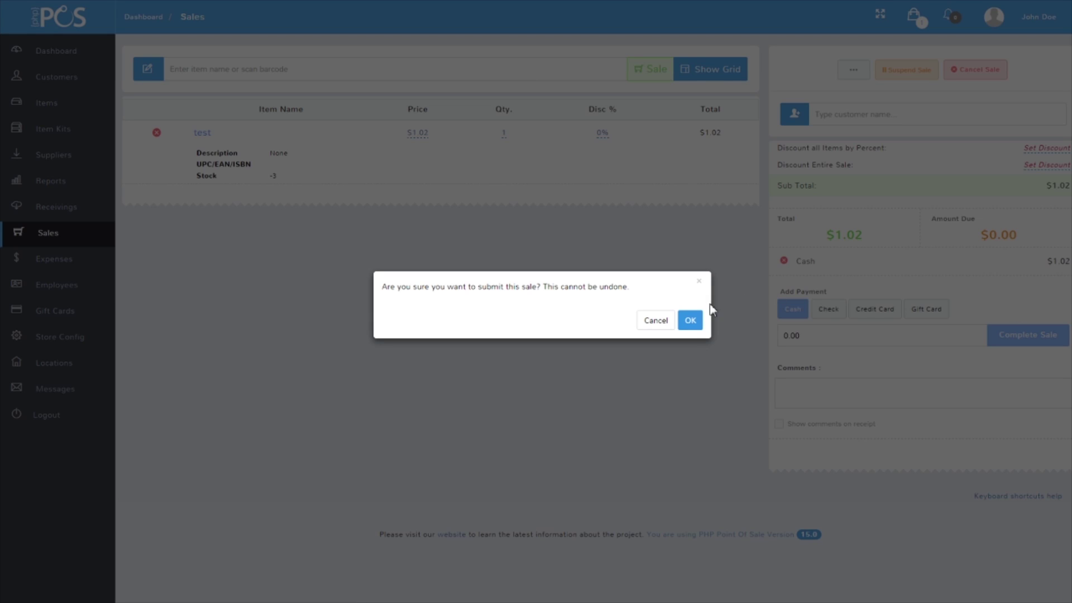
left_click(688, 324)
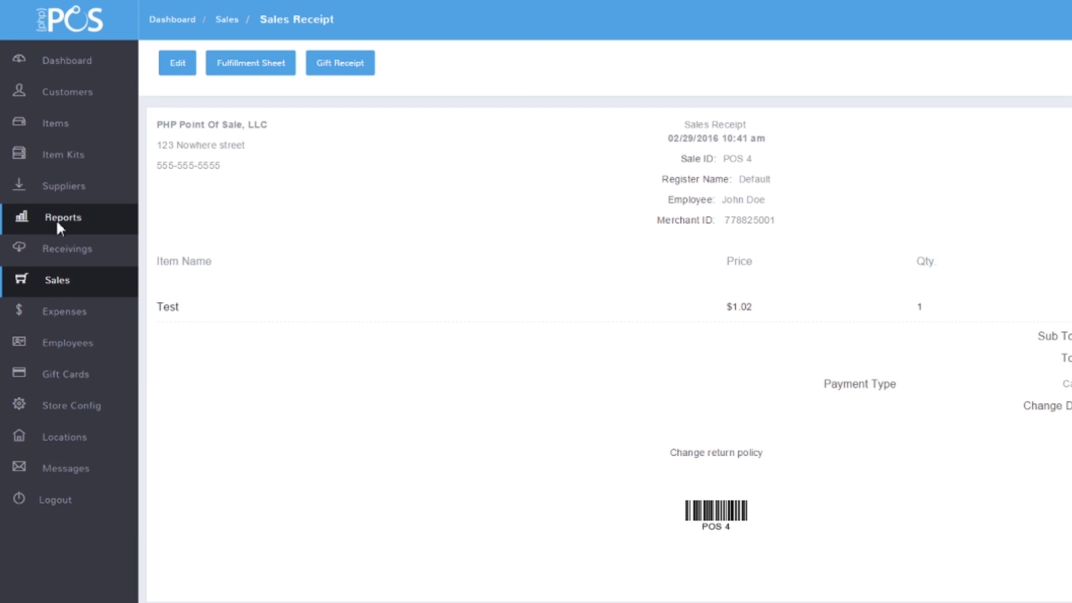
Open the Sales Summary report and set its fixed date range to This Week
left_click(57, 222)
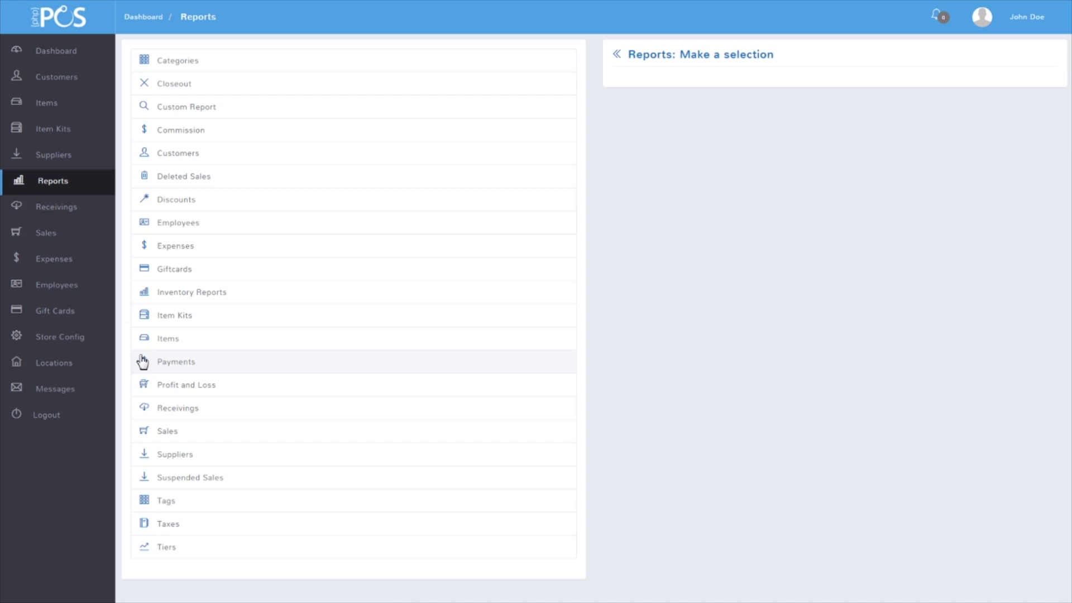
left_click(168, 431)
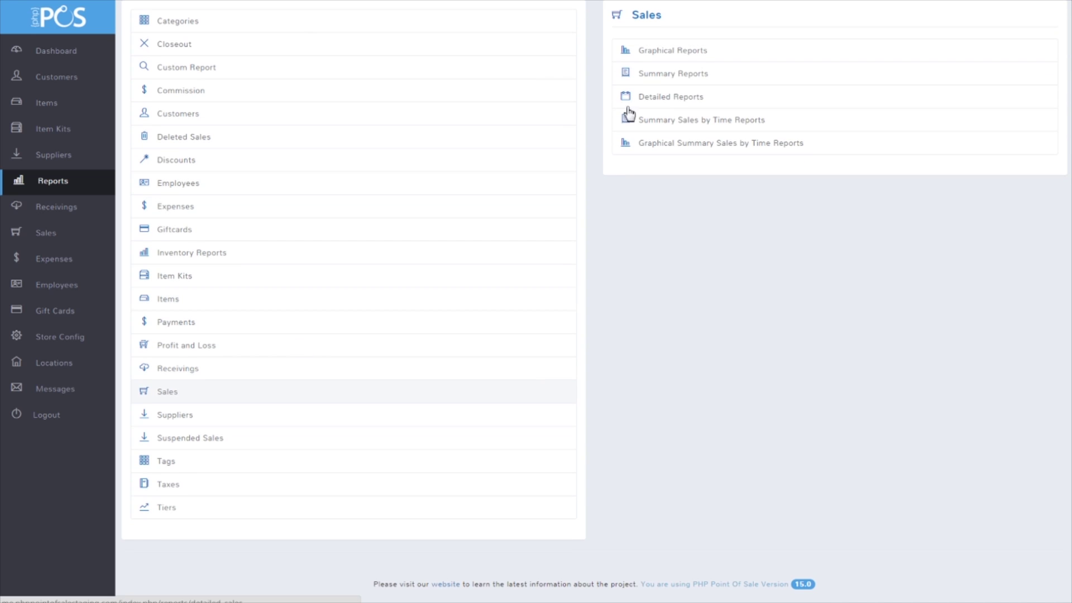
left_click(680, 81)
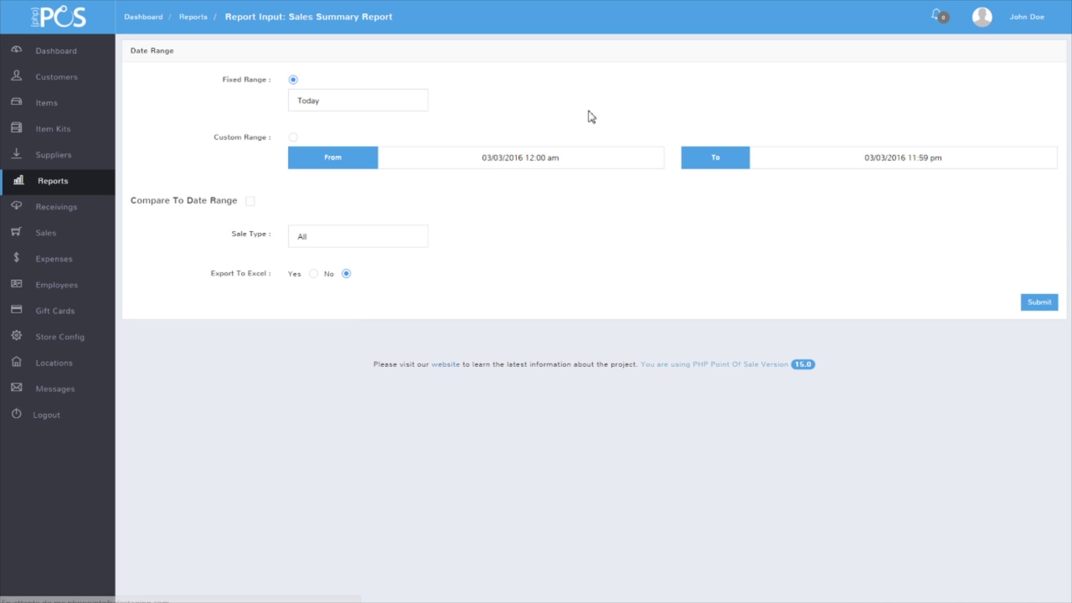
left_click(414, 123)
left_click(406, 181)
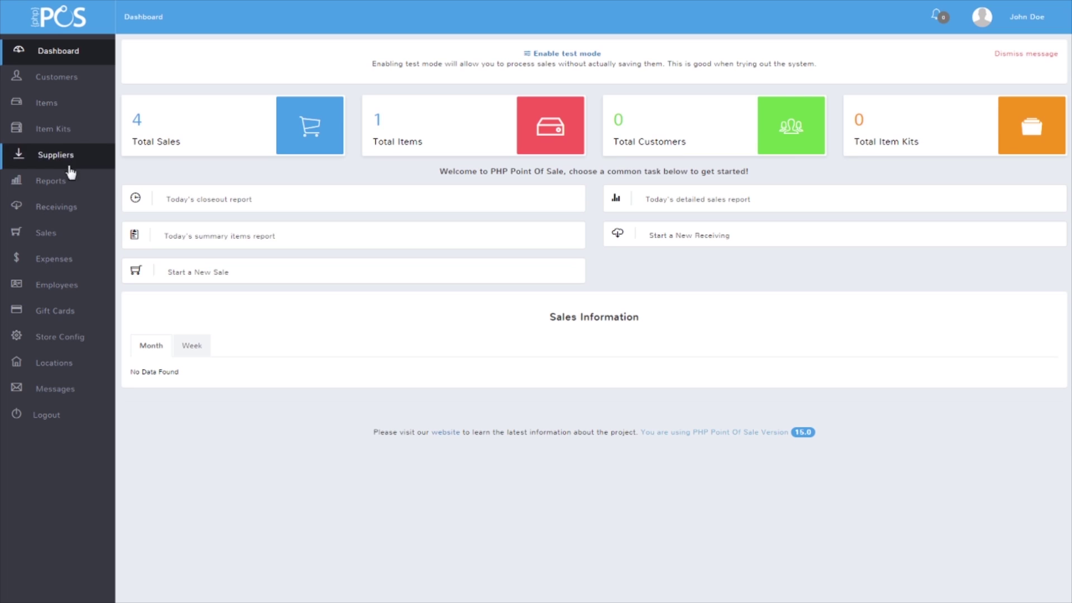
Go to the Custom Report list and open the Detailed Search Report form
left_click(70, 182)
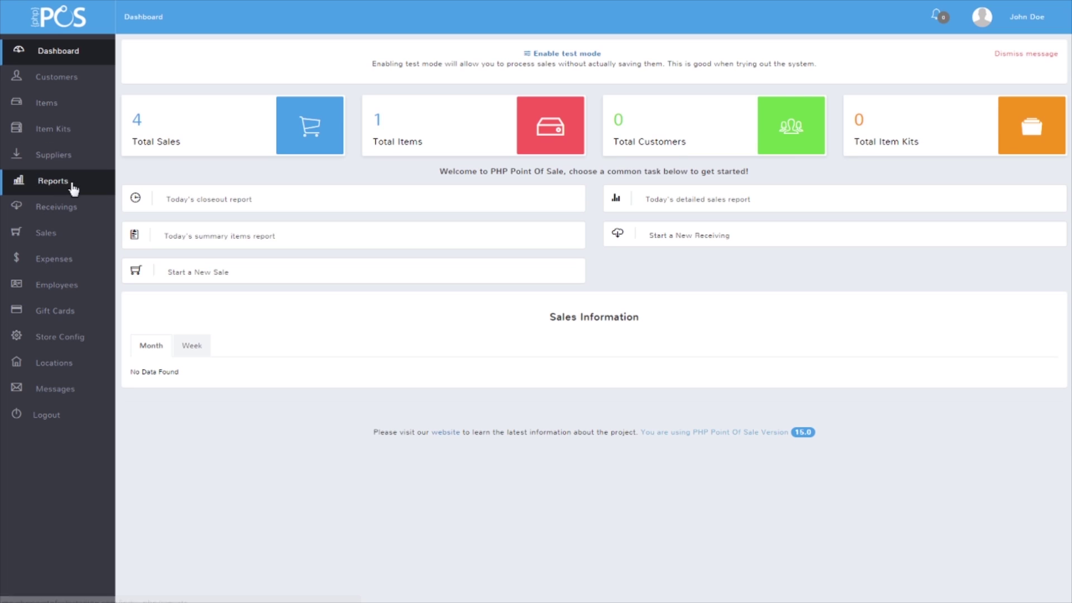
left_click(70, 185)
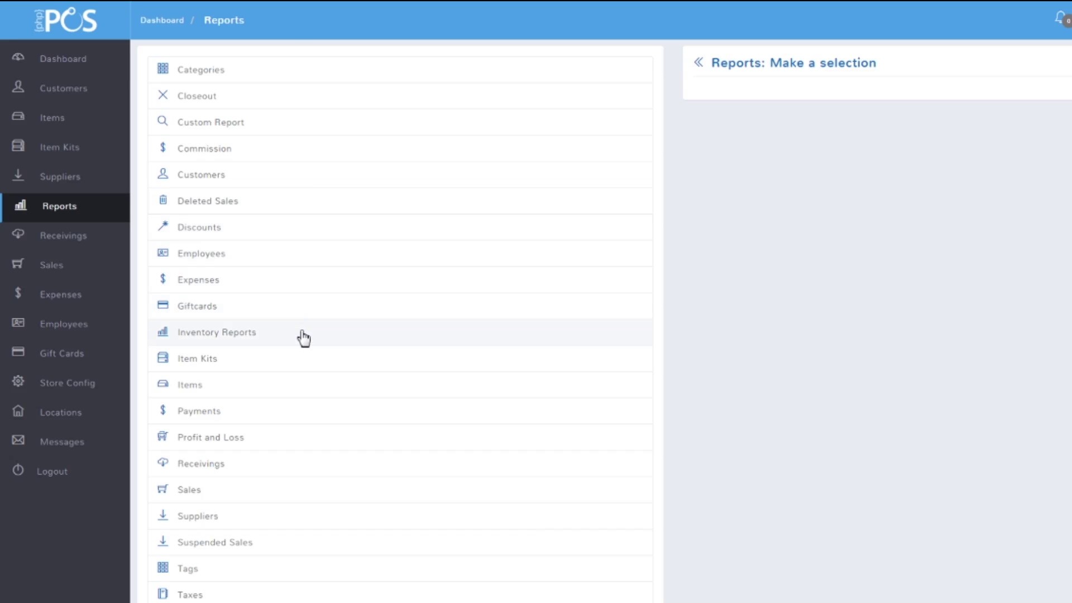
scroll(537, 115, "down", 1)
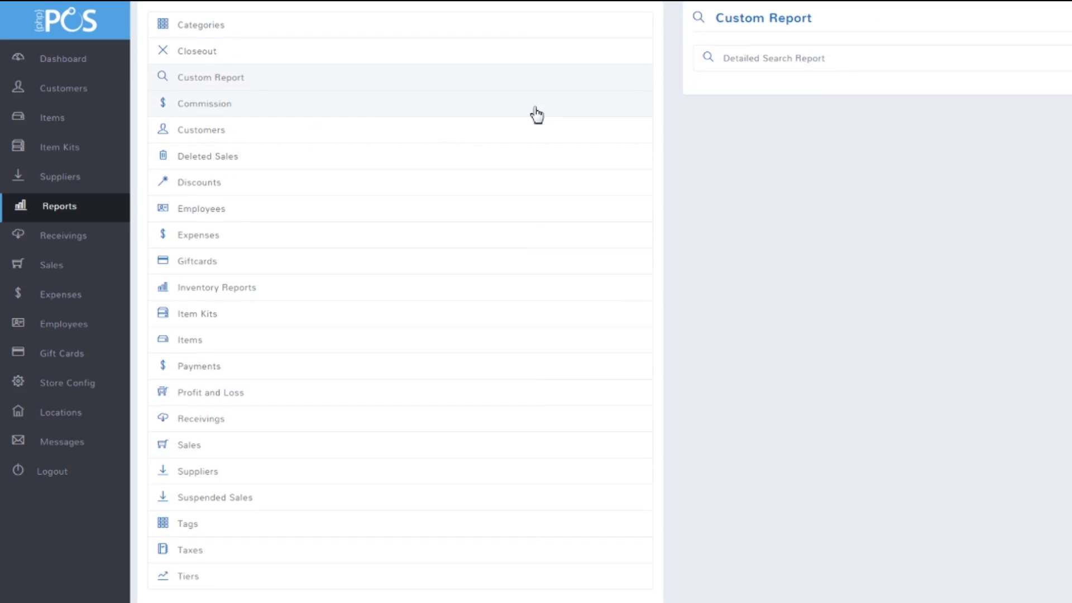
left_click(832, 63)
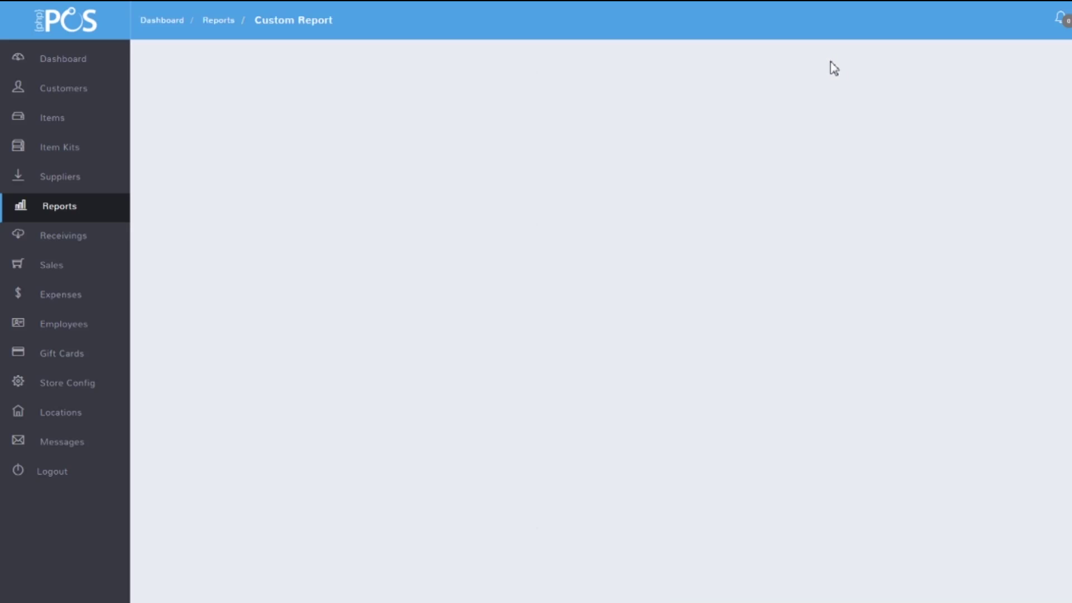
Open the Fixed Range dropdown on the Detailed Search Report form
left_click(433, 116)
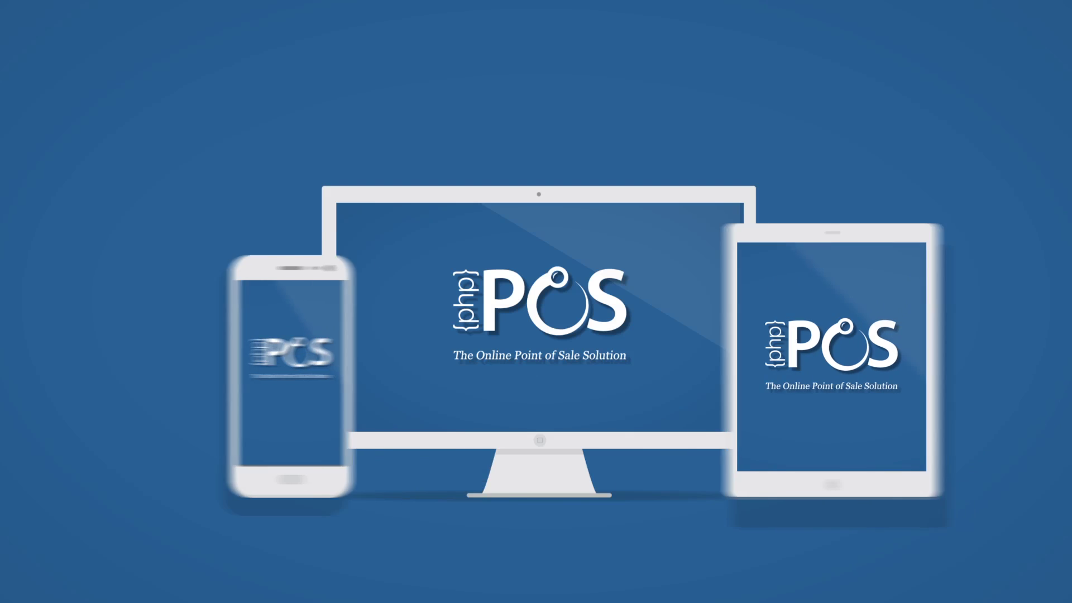